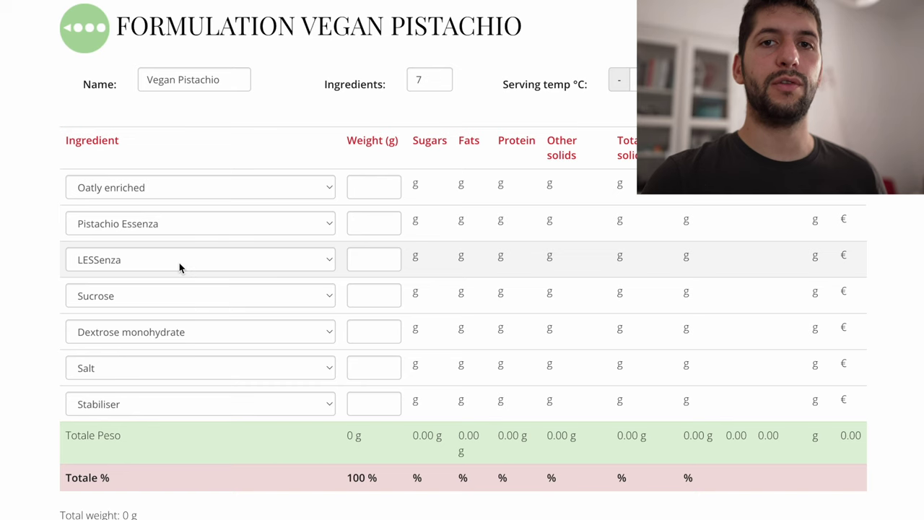
left_click(199, 265)
scroll(198, 262, "down", 10)
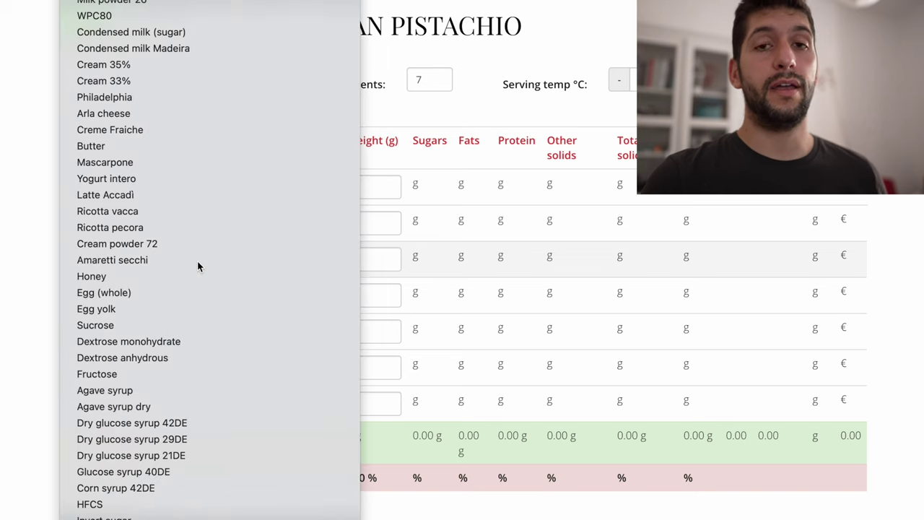
left_click(197, 262)
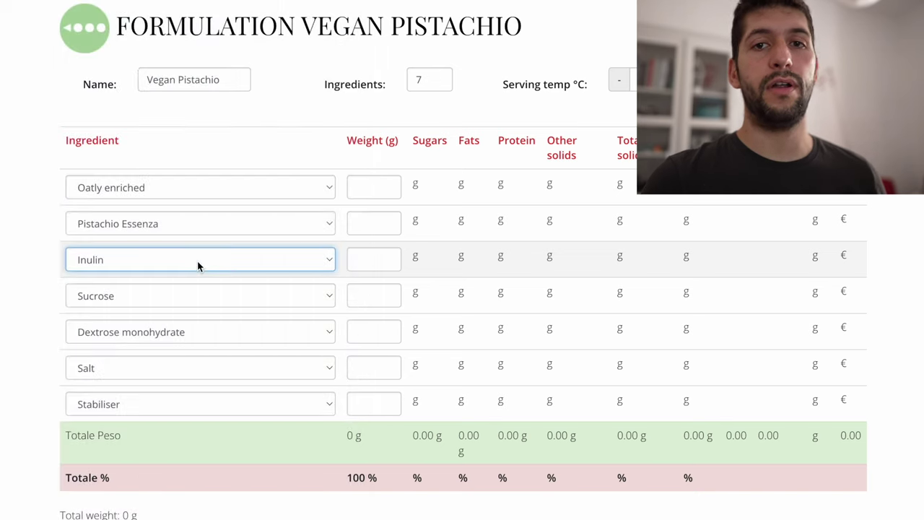
left_click(192, 256)
scroll(193, 255, "down", 10)
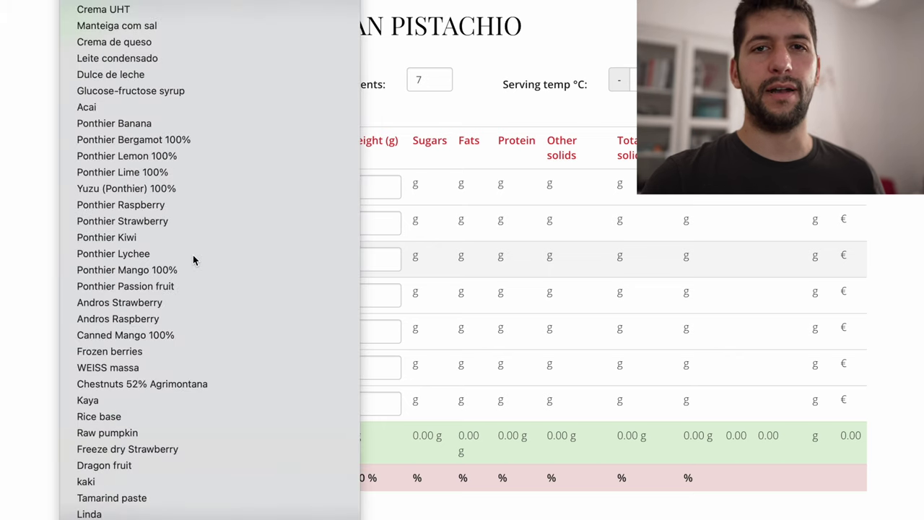
key("Escape")
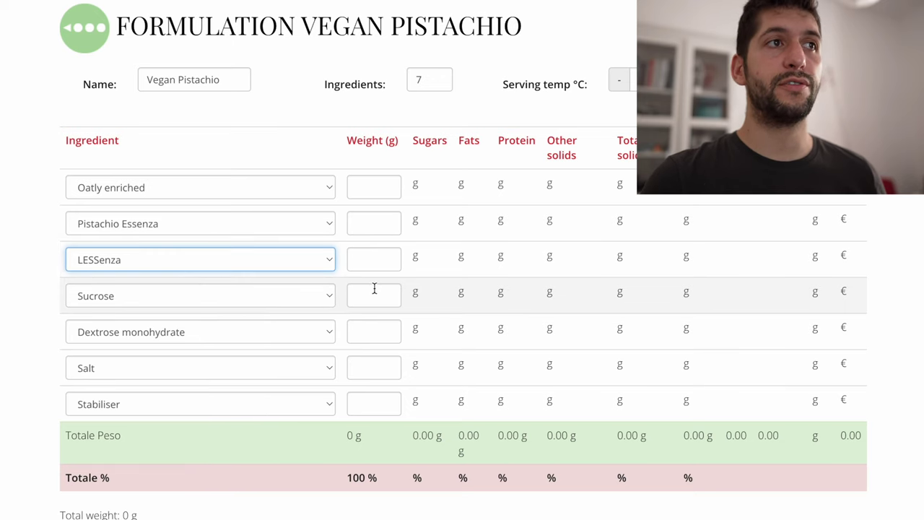
left_click(377, 337)
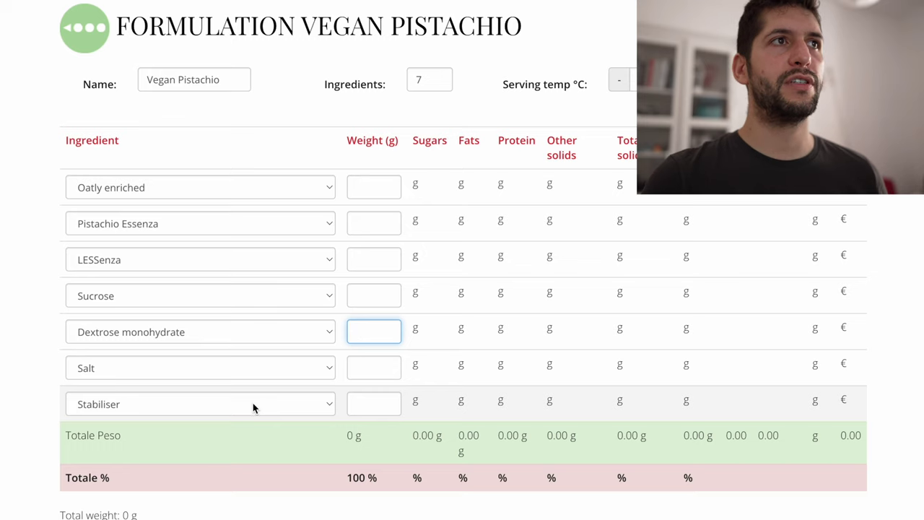
Enter 100 g Pistachio Essenza, 5 g Stabiliser and 3 g Salt
left_click(369, 223)
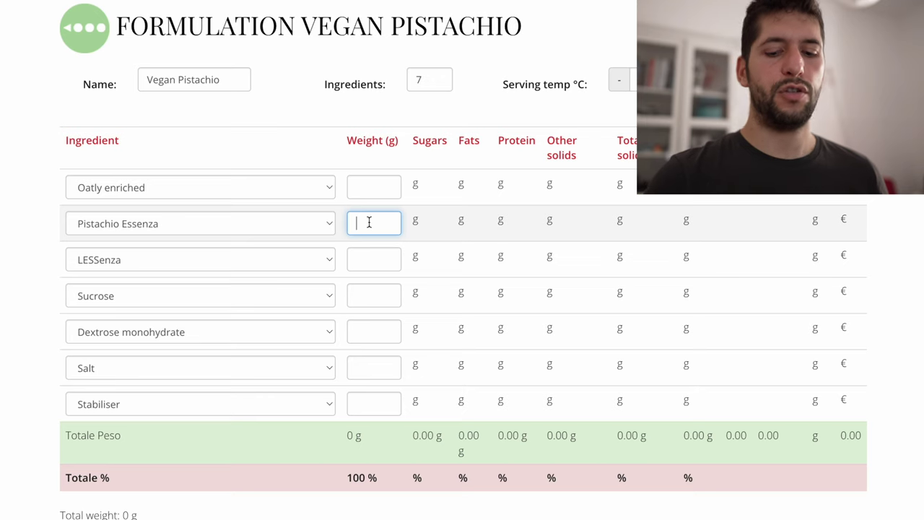
type("1")
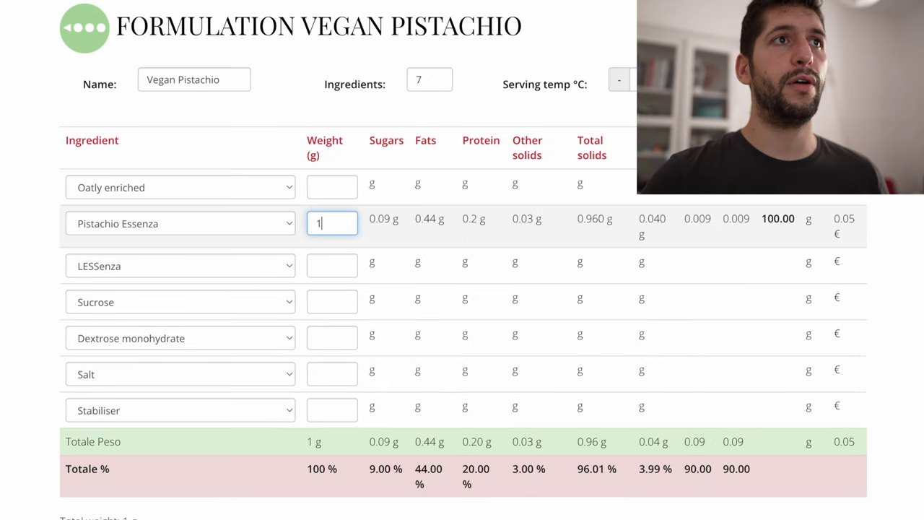
type("00")
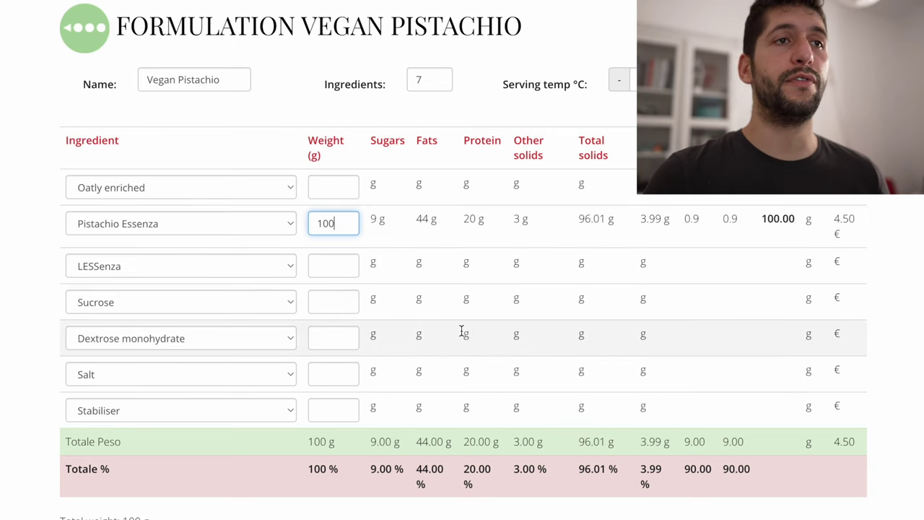
left_click(330, 405)
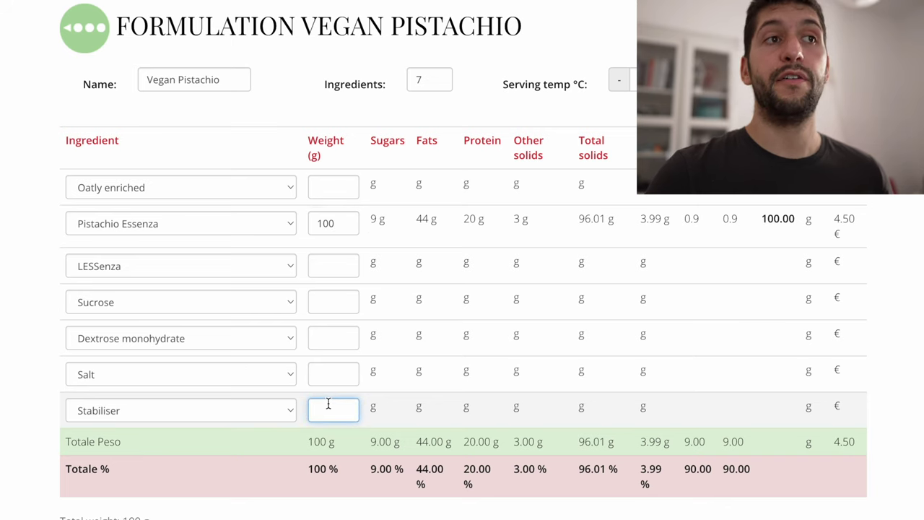
type("5")
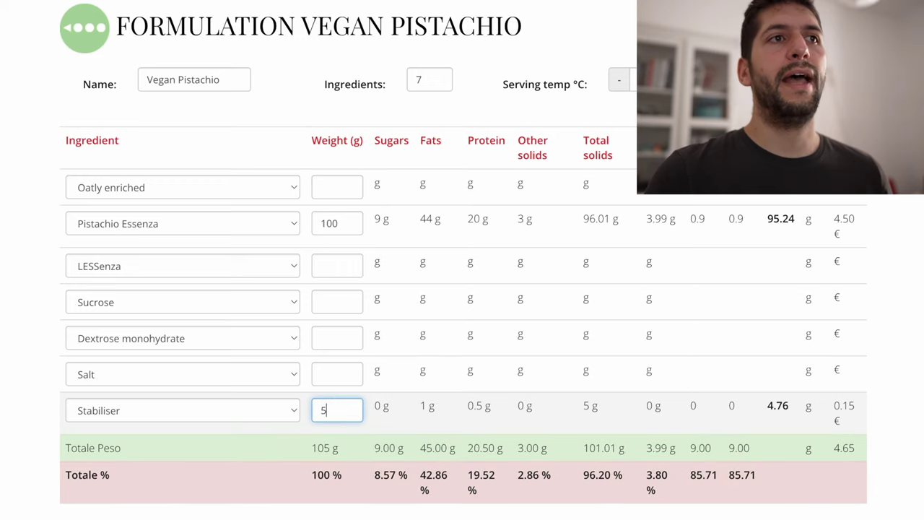
left_click(342, 381)
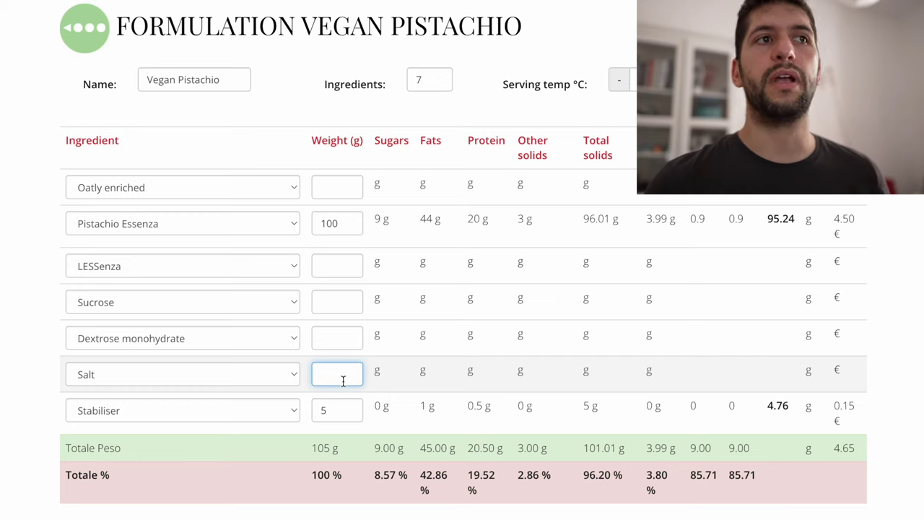
type("3")
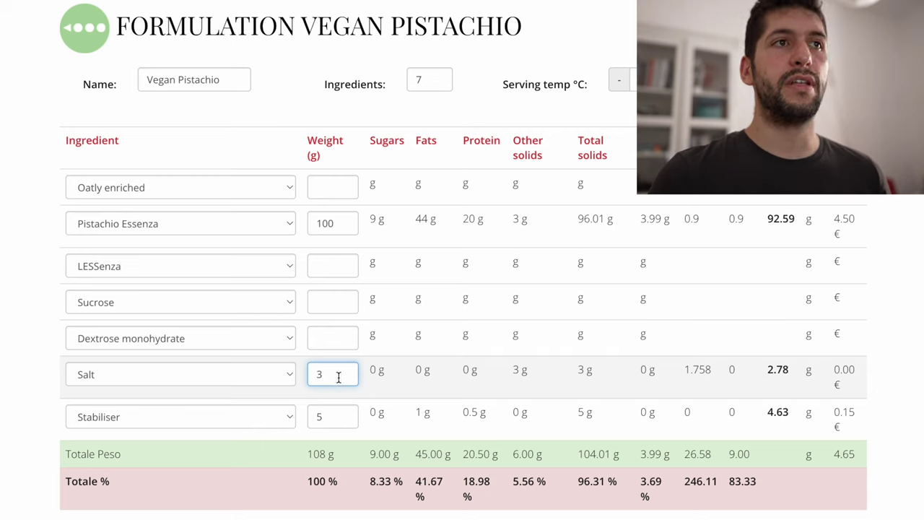
Place the cursor in the Sucrose weight box ready for its value
left_click(333, 304)
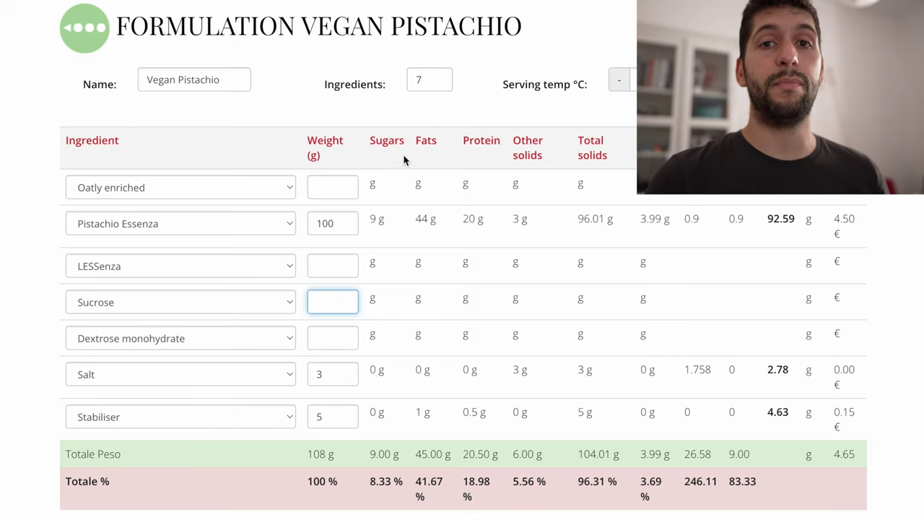
left_click_drag(366, 146, 406, 143)
left_click(408, 143)
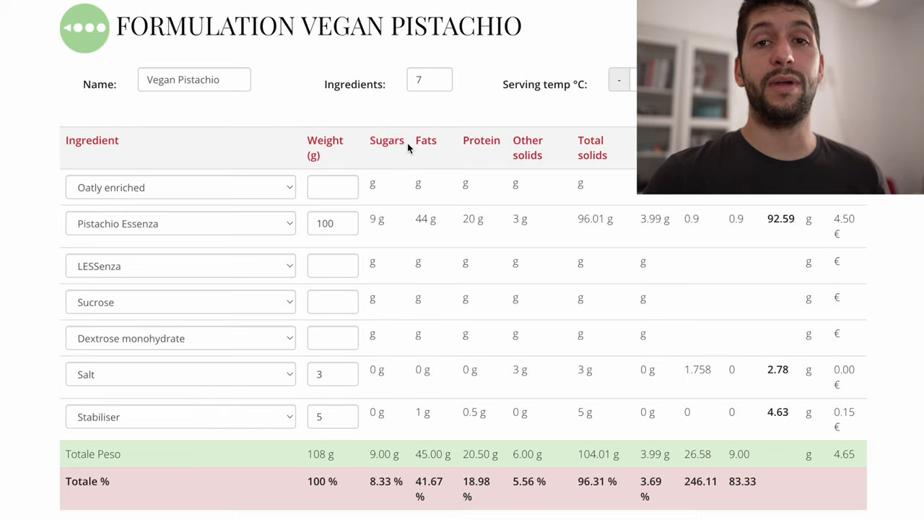
left_click(333, 304)
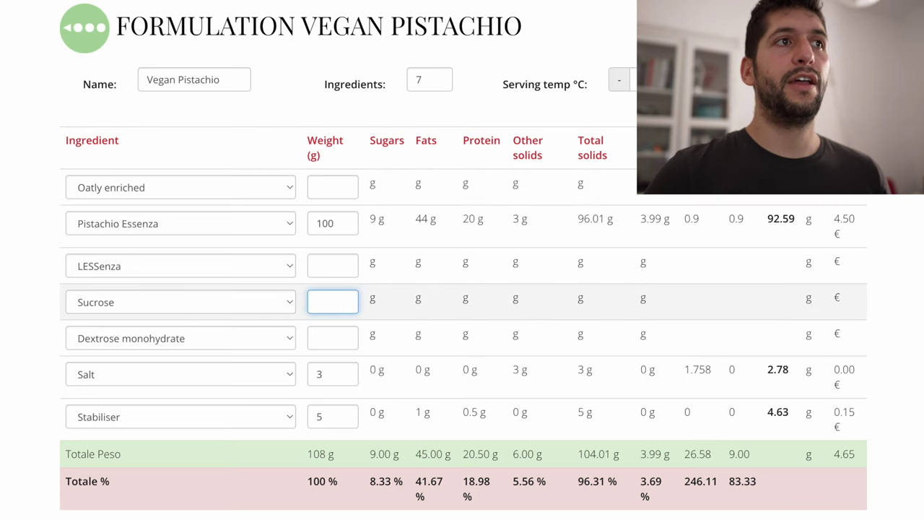
Enter 120 g Sucrose and 62 g Dextrose monohydrate, correcting the mistyped 60
type("120")
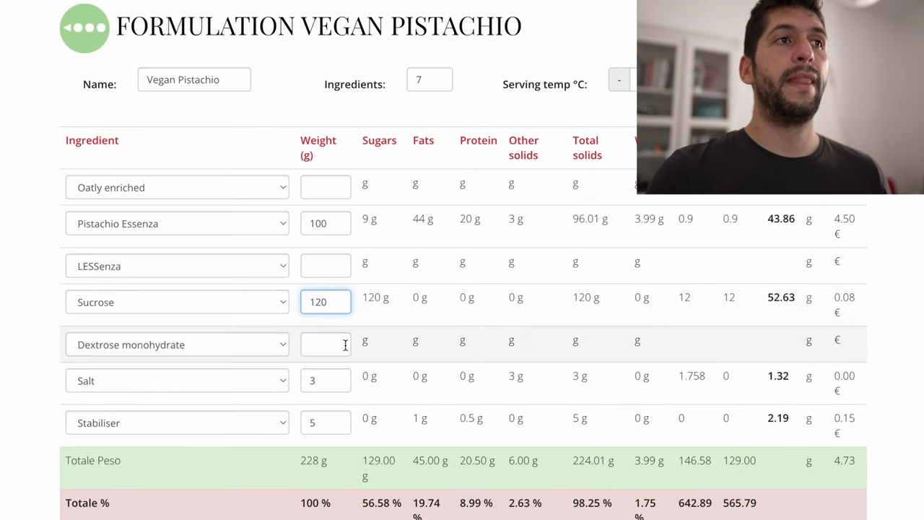
left_click(343, 346)
type("60")
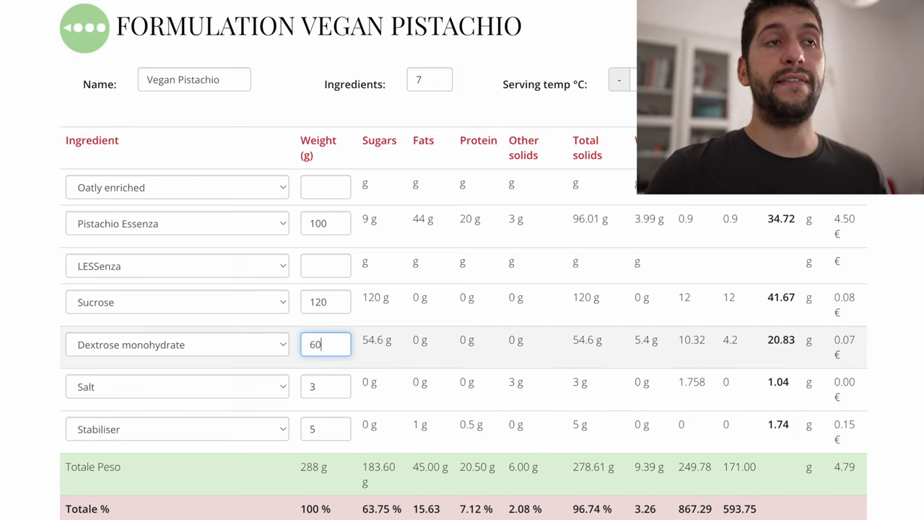
key("BackSpace")
type("2")
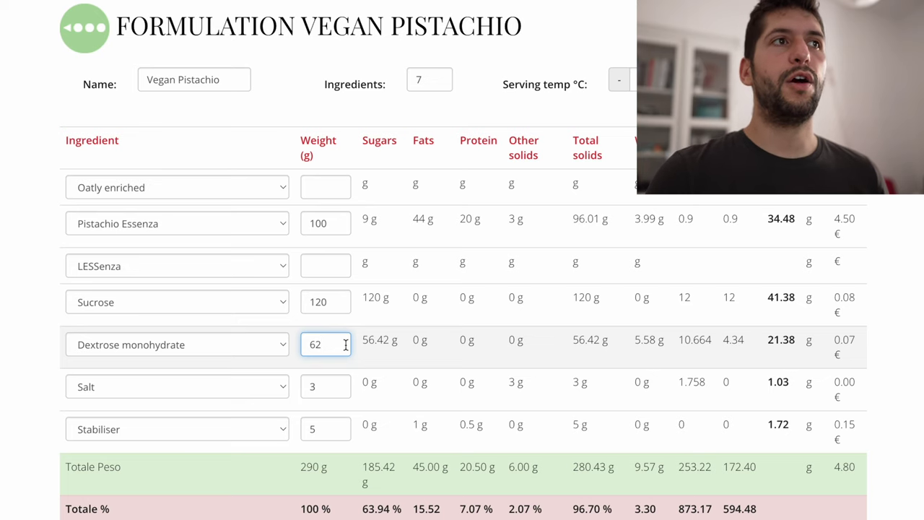
Weigh in 70 g LESSenza and move on to the empty Oatly enriched field
left_click(334, 265)
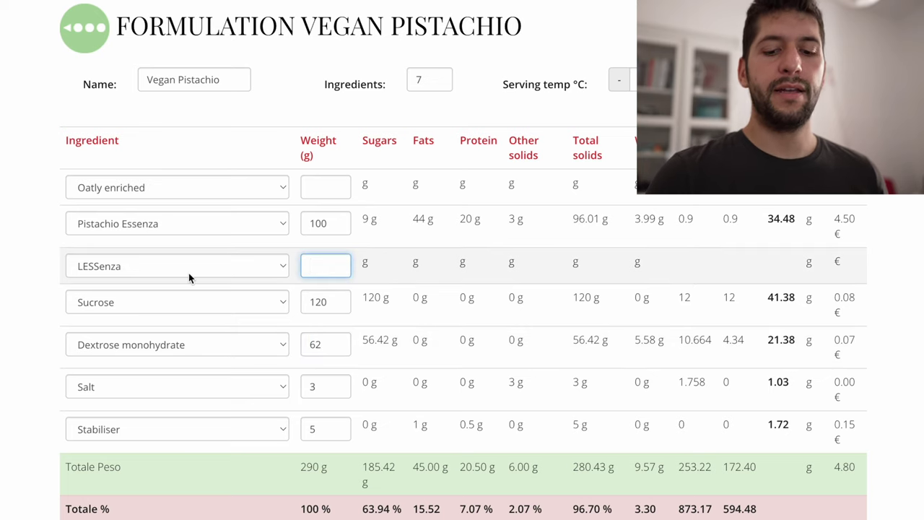
type("70")
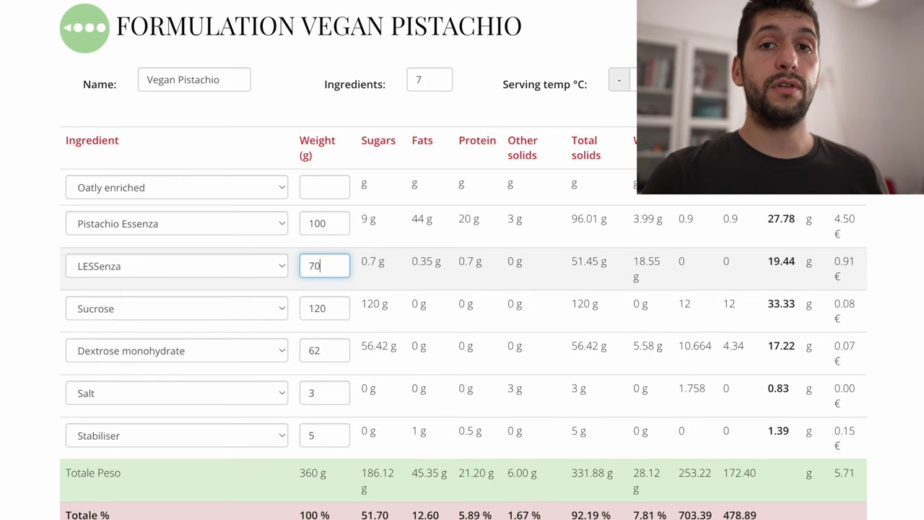
scroll(397, 275, "down", 1)
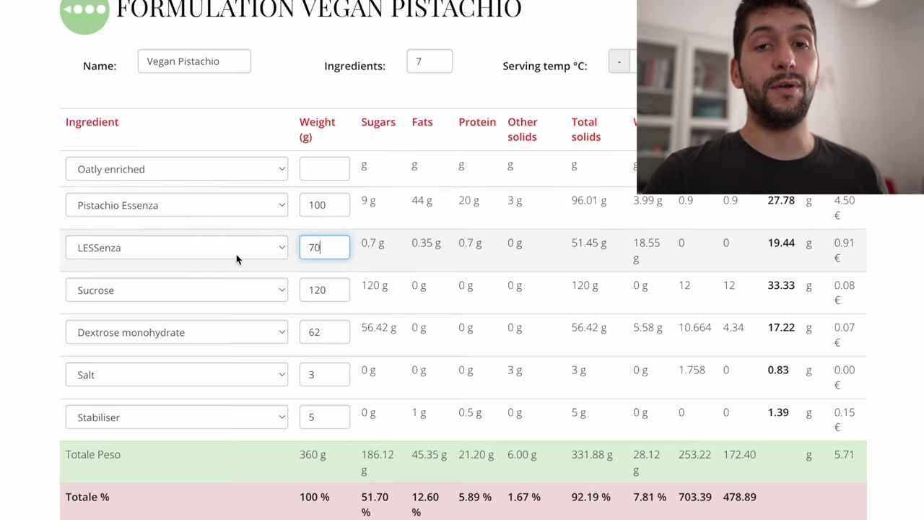
double_click(330, 250)
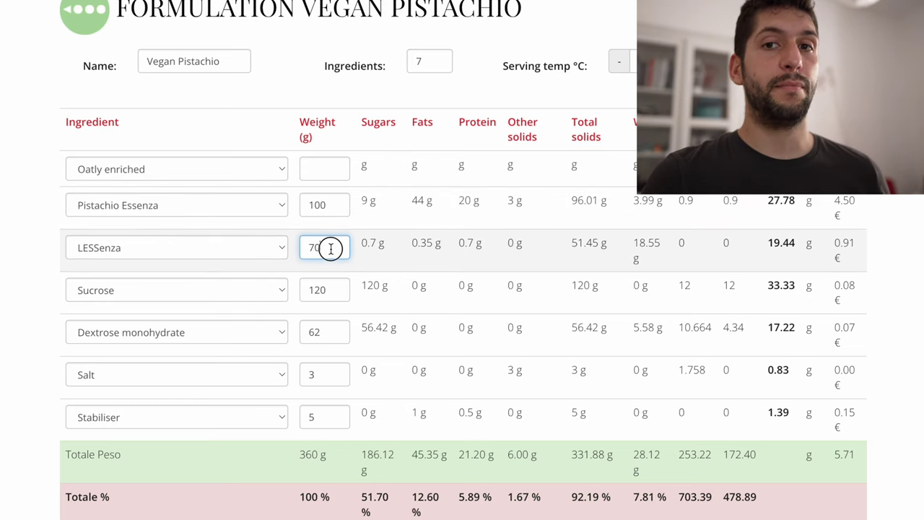
left_click(381, 244)
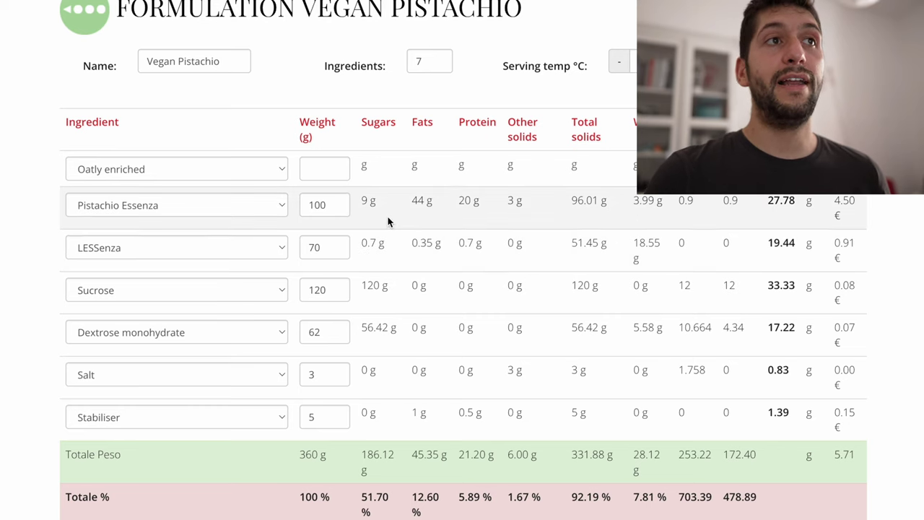
left_click(334, 173)
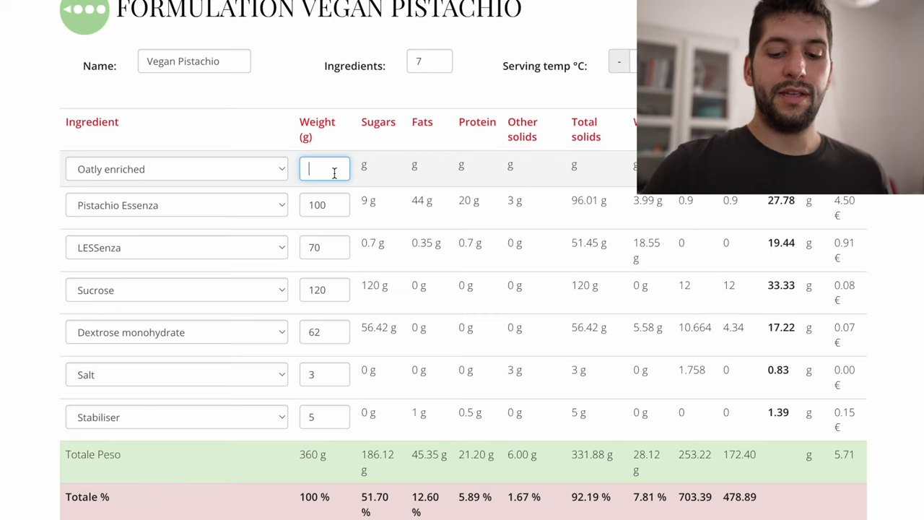
Enter 640 g Oatly enriched, bringing the batch to 1000 g
type("640")
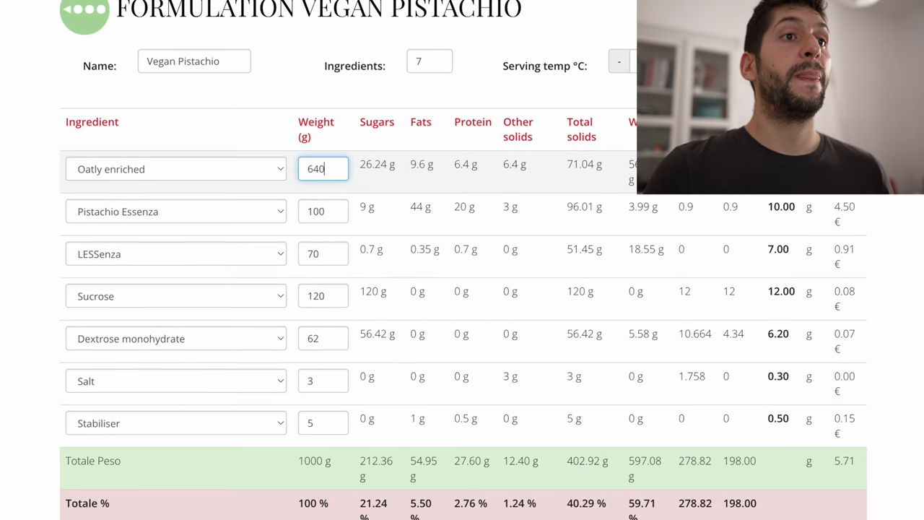
scroll(457, 207, "down", 1)
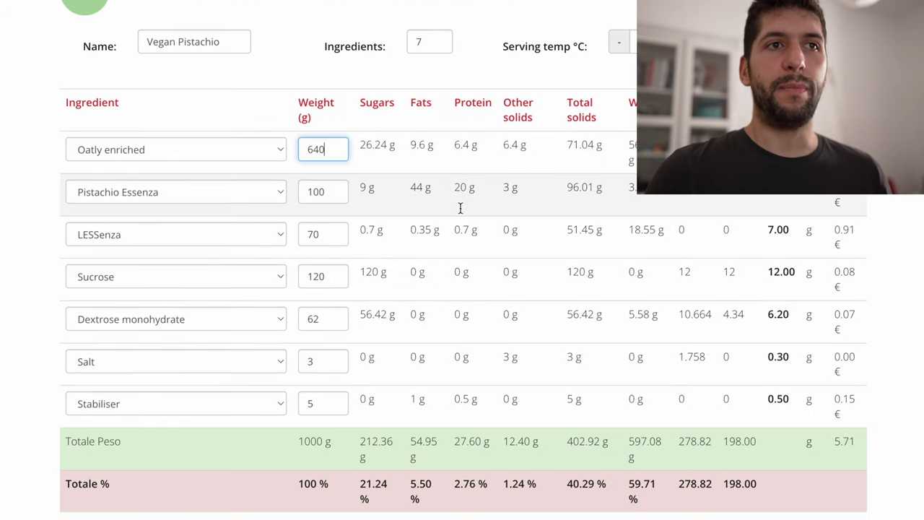
scroll(460, 208, "down", 1)
Highlight the Totale % values, including the 21.24% sugar total, to review them
left_click_drag(361, 62, 396, 63)
left_click_drag(361, 442, 395, 453)
left_click(395, 454)
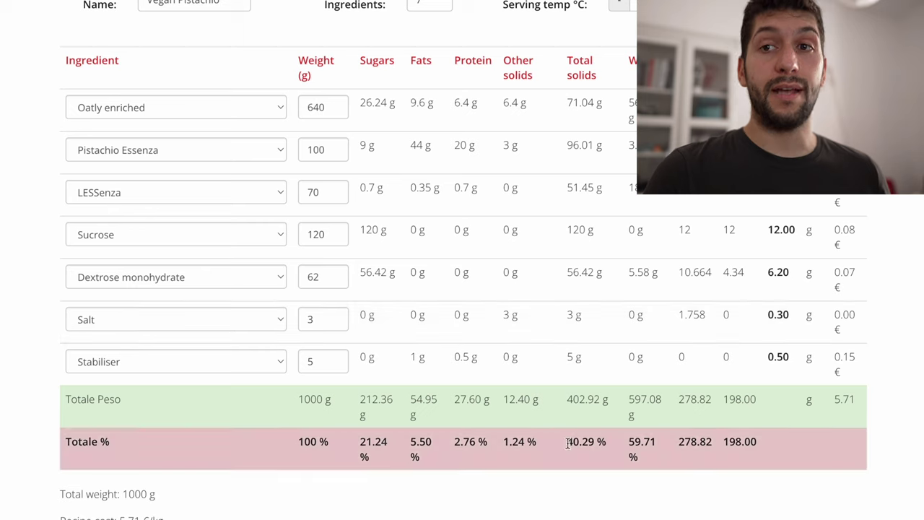
left_click_drag(567, 442, 606, 443)
scroll(608, 443, "down", 1)
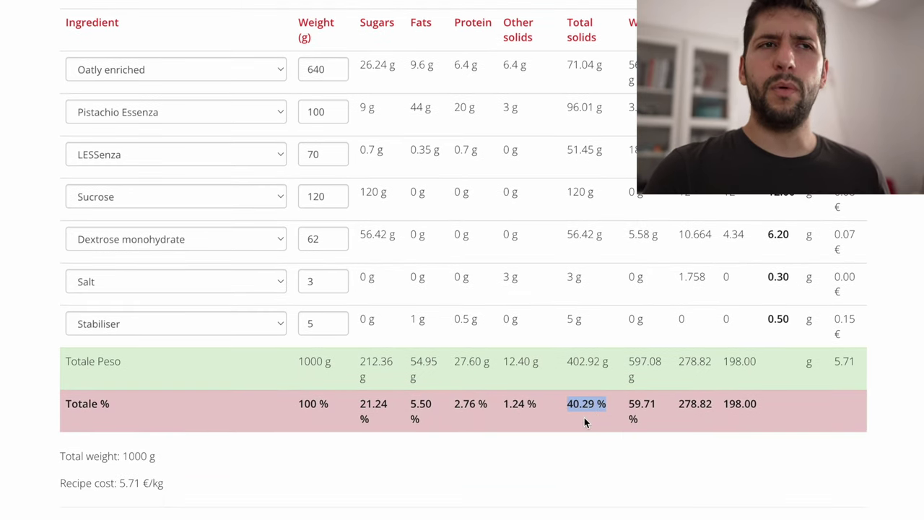
left_click(603, 423)
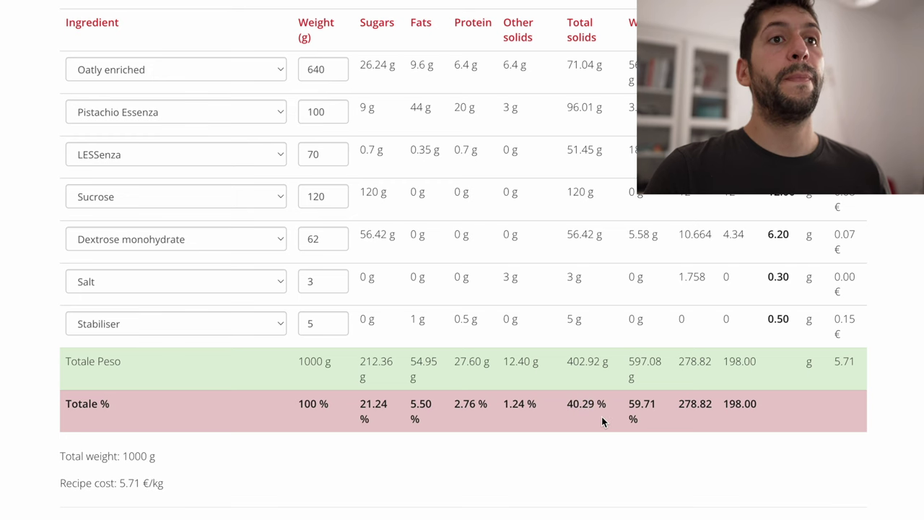
scroll(600, 407, "down", 5)
scroll(570, 402, "down", 1)
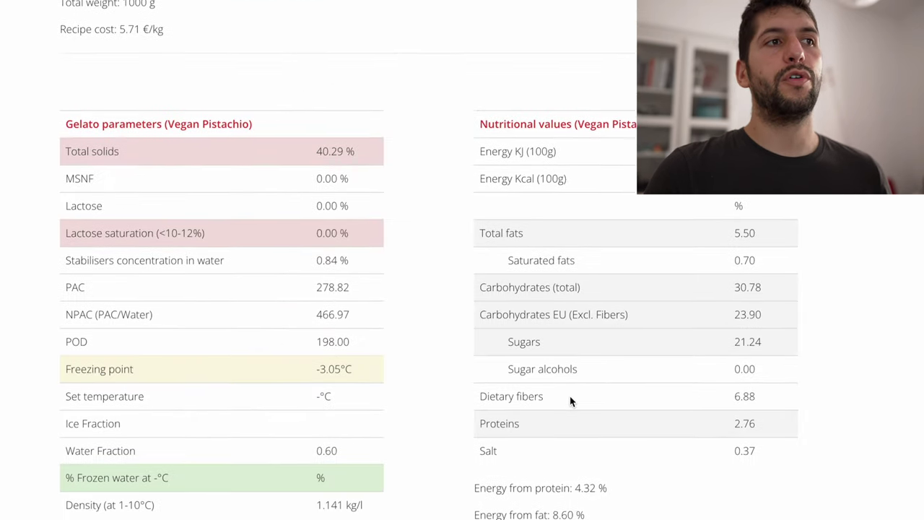
scroll(570, 402, "down", 1)
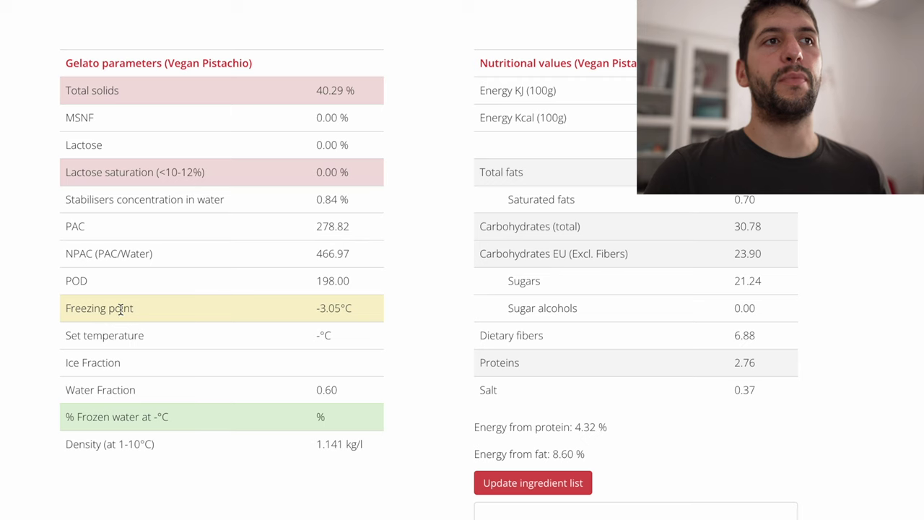
left_click_drag(318, 309, 365, 313)
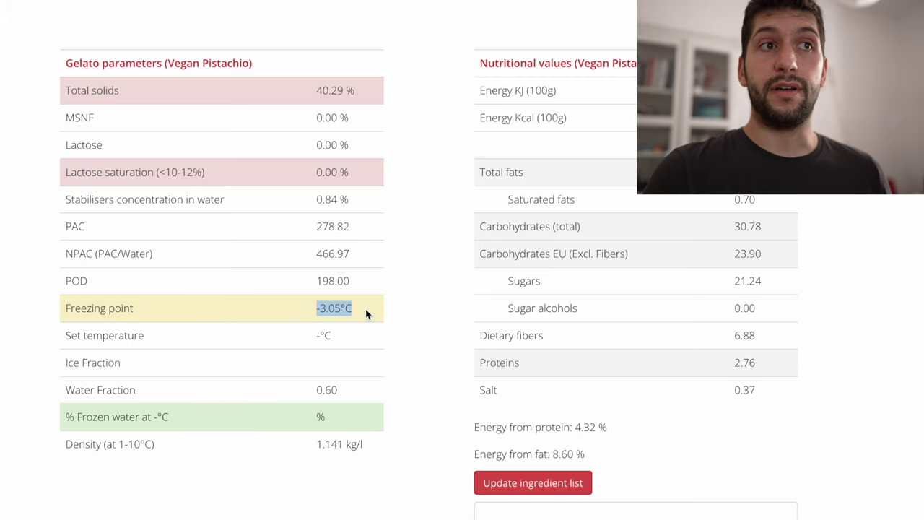
left_click(369, 309)
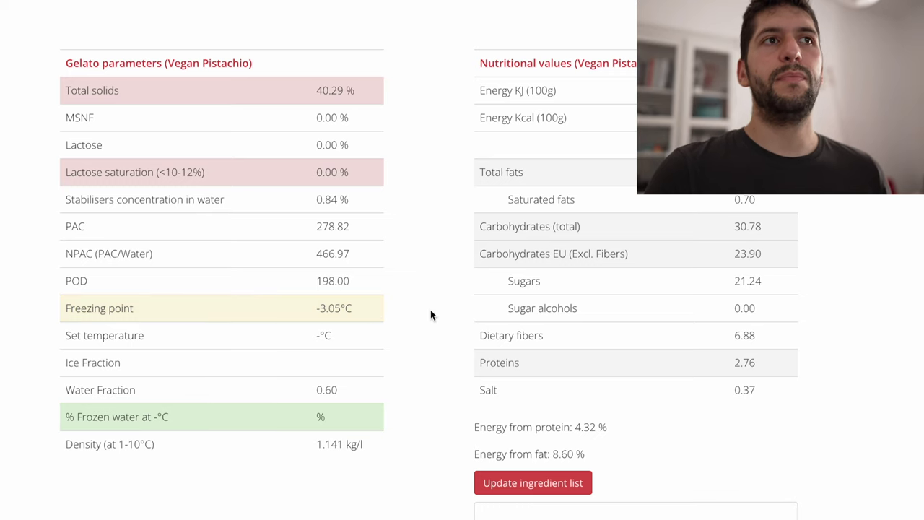
scroll(424, 307, "up", 10)
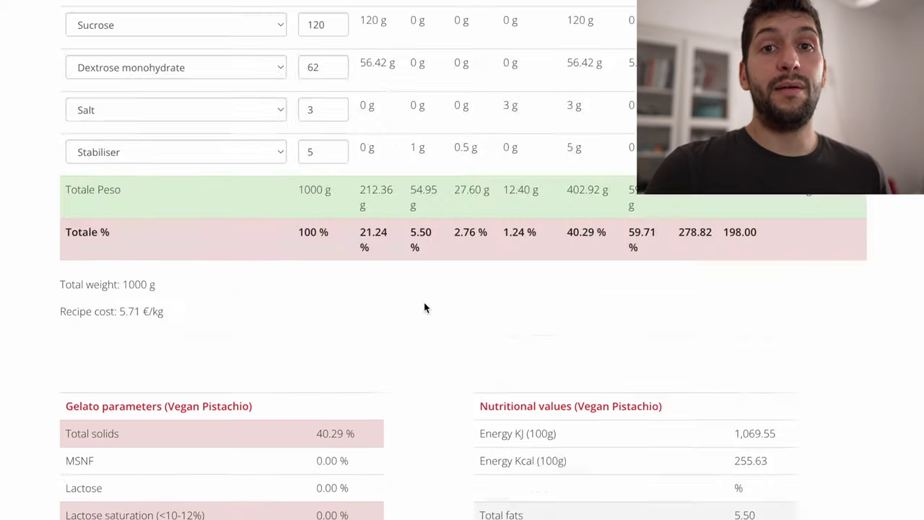
scroll(424, 307, "down", 1)
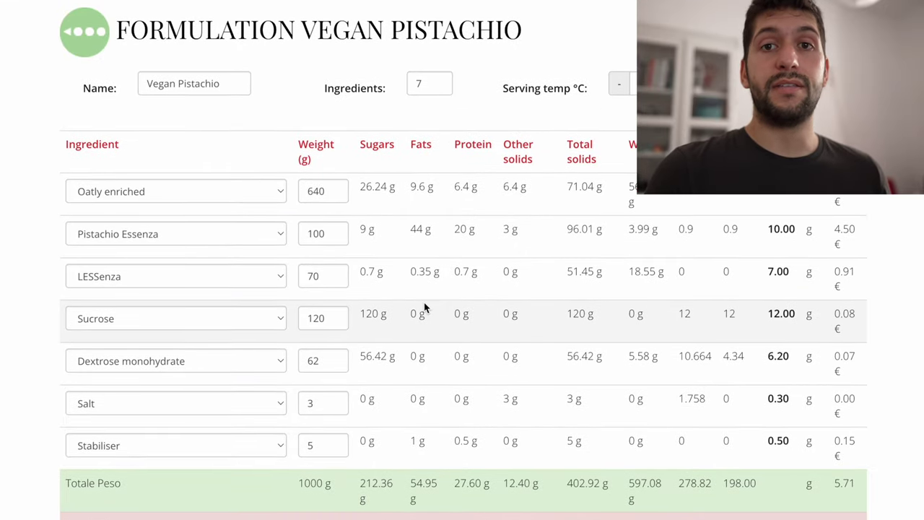